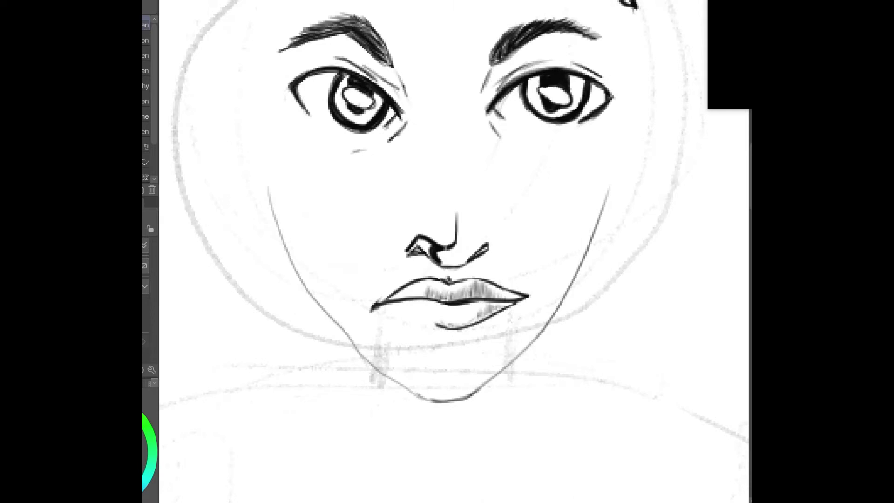
- Erase the face outline on the left side, from the cheek down to the chin
{"action": "left_click_drag", "start_coordinate": [309, 296], "coordinate": [334, 313]}
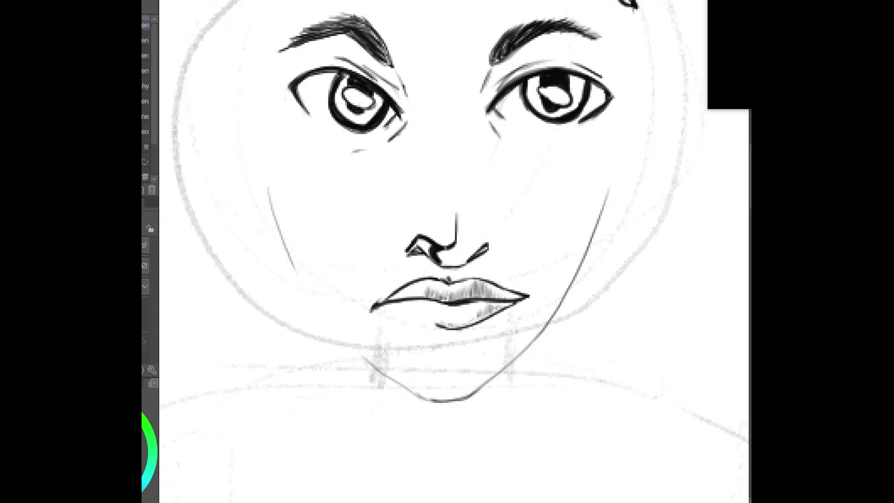
{"action": "mouse_move", "coordinate": [420, 400]}
{"action": "left_mouse_down"}
{"action": "mouse_move", "coordinate": [340, 336]}
{"action": "mouse_move", "coordinate": [287, 257]}
{"action": "left_mouse_up"}
{"action": "left_click_drag", "start_coordinate": [276, 227], "coordinate": [311, 296]}
{"action": "key", "text": "e"}
{"action": "mouse_move", "coordinate": [354, 367]}
{"action": "left_mouse_down"}
{"action": "mouse_move", "coordinate": [393, 383]}
{"action": "mouse_move", "coordinate": [291, 240]}
{"action": "mouse_move", "coordinate": [299, 279]}
{"action": "mouse_move", "coordinate": [413, 397]}
{"action": "left_mouse_up"}
{"action": "key", "text": "p"}
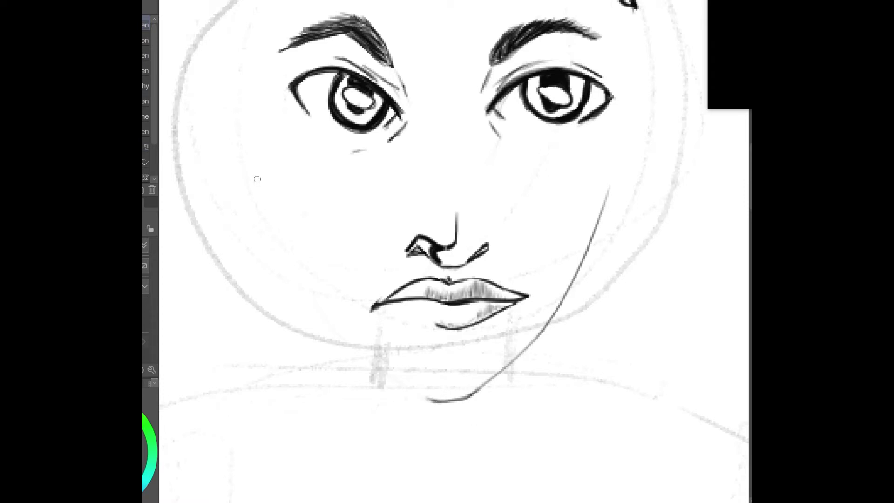
- Redraw the left jawline as a thin curve from the chin up towards the cheek
{"action": "mouse_move", "coordinate": [259, 173]}
{"action": "left_mouse_down"}
{"action": "mouse_move", "coordinate": [288, 299]}
{"action": "mouse_move", "coordinate": [335, 355]}
{"action": "left_mouse_up"}
{"action": "key", "text": "ctrl+z"}
{"action": "mouse_move", "coordinate": [433, 401]}
{"action": "left_mouse_down"}
{"action": "mouse_move", "coordinate": [374, 362]}
{"action": "mouse_move", "coordinate": [315, 298]}
{"action": "mouse_move", "coordinate": [308, 272]}
{"action": "left_mouse_up"}
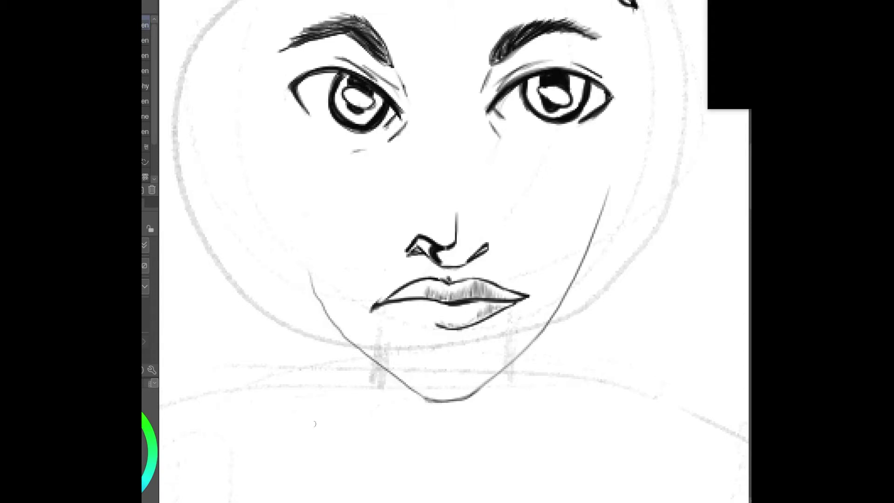
{"action": "left_click_drag", "start_coordinate": [287, 211], "coordinate": [303, 274]}
{"action": "left_click_drag", "start_coordinate": [289, 184], "coordinate": [293, 212]}
{"action": "left_click_drag", "start_coordinate": [292, 200], "coordinate": [305, 273]}
{"action": "key", "text": "ctrl+z"}
{"action": "key", "text": "ctrl+z"}
{"action": "key", "text": "ctrl+z"}
{"action": "left_click_drag", "start_coordinate": [289, 177], "coordinate": [304, 269]}
{"action": "key", "text": "ctrl+z"}
{"action": "left_click_drag", "start_coordinate": [288, 181], "coordinate": [319, 310]}
{"action": "key", "text": "ctrl+z"}
- Draw the left cheek line down from below the eye and clean up its join with the jawline
{"action": "mouse_move", "coordinate": [289, 184]}
{"action": "left_mouse_down"}
{"action": "mouse_move", "coordinate": [303, 267]}
{"action": "mouse_move", "coordinate": [326, 318]}
{"action": "left_mouse_up"}
{"action": "key", "text": "e"}
{"action": "left_click_drag", "start_coordinate": [317, 278], "coordinate": [333, 329]}
{"action": "key", "text": "p"}
{"action": "left_click_drag", "start_coordinate": [303, 258], "coordinate": [334, 328]}
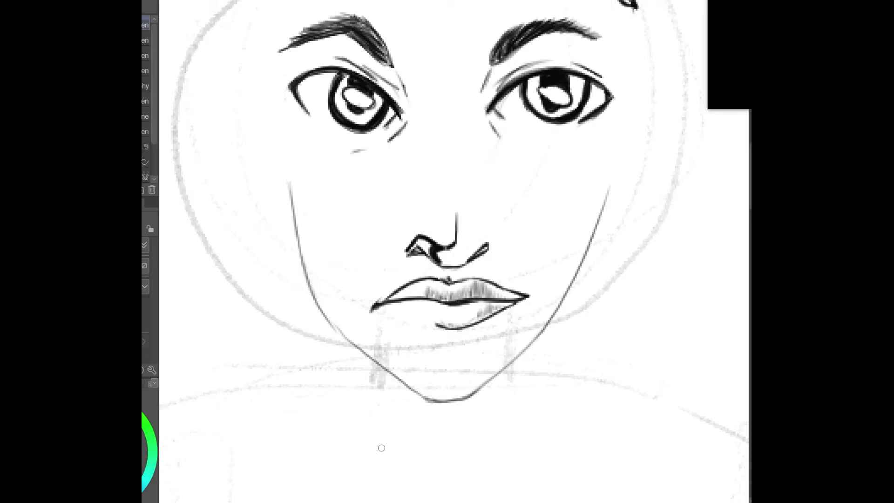
- Draw light temple lines beside both eyes and a short stroke below the cap's left corner
{"action": "left_click_drag", "start_coordinate": [619, 168], "coordinate": [632, 115]}
{"action": "mouse_move", "coordinate": [278, 145]}
{"action": "left_mouse_down"}
{"action": "mouse_move", "coordinate": [269, 89]}
{"action": "mouse_move", "coordinate": [278, 148]}
{"action": "left_mouse_up"}
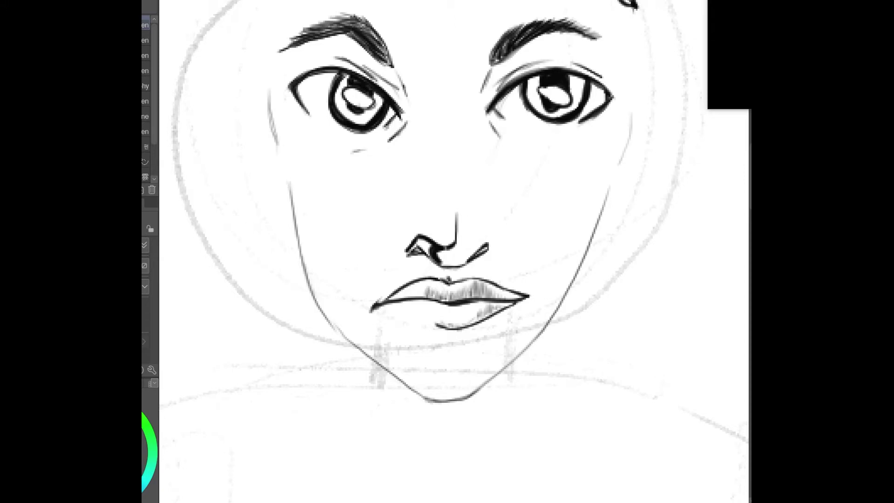
{"action": "scroll", "coordinate": [746, 219], "scroll_direction": "down", "scroll_amount": 5}
{"action": "scroll", "coordinate": [266, 58], "scroll_direction": "up", "scroll_amount": 6}
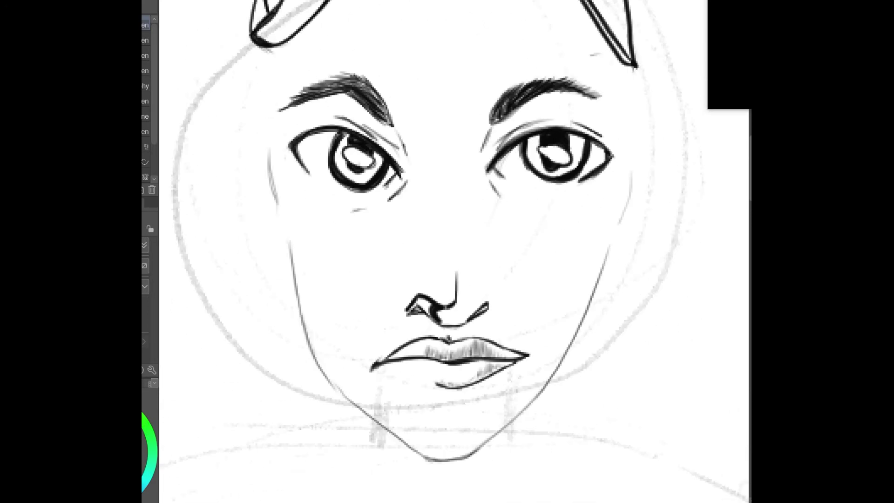
{"action": "left_click_drag", "start_coordinate": [266, 43], "coordinate": [261, 99]}
- Lasso-select the cap with its star emblem, move it down closer to the eyebrows, and deselect it
{"action": "key", "text": "ctrl+minus"}
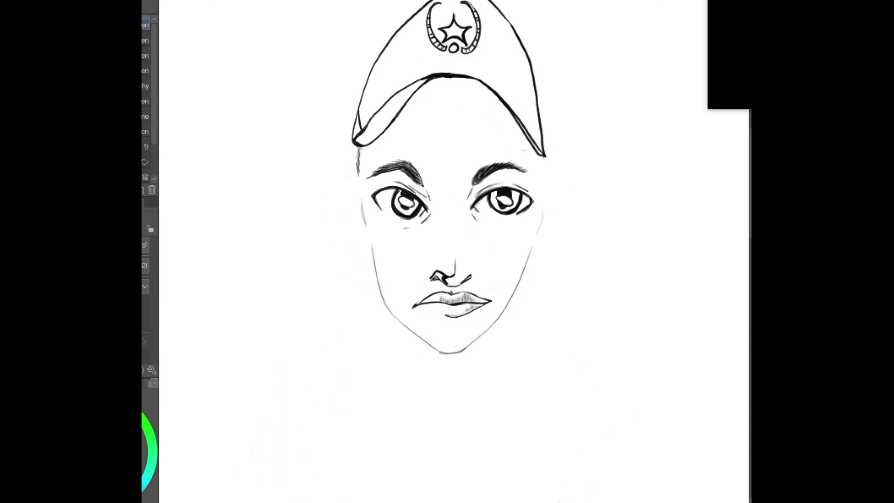
{"action": "scroll", "coordinate": [183, 156], "scroll_direction": "up", "scroll_amount": 3}
{"action": "key", "text": "m"}
{"action": "left_click", "coordinate": [145, 72]}
{"action": "mouse_move", "coordinate": [351, 39]}
{"action": "left_mouse_down"}
{"action": "mouse_move", "coordinate": [573, 224]}
{"action": "mouse_move", "coordinate": [326, 139]}
{"action": "mouse_move", "coordinate": [337, 37]}
{"action": "left_mouse_up"}
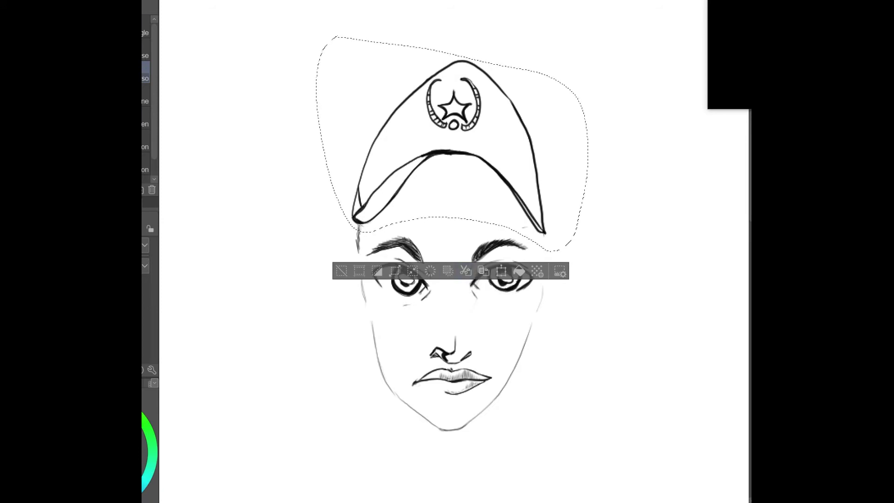
{"action": "key", "text": "o"}
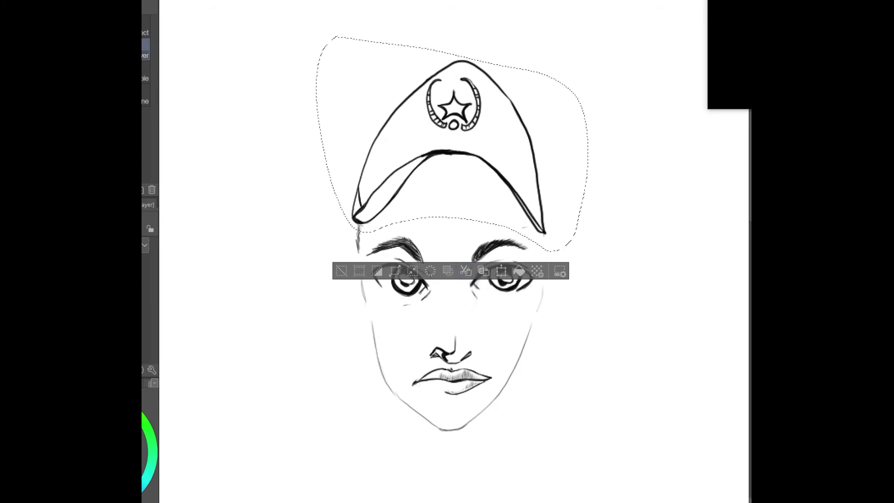
{"action": "key", "text": "k"}
{"action": "key", "text": "comma"}
{"action": "key", "text": "comma"}
{"action": "key", "text": "comma"}
{"action": "key", "text": "Escape"}
{"action": "key", "text": "m"}
{"action": "key", "text": "k"}
{"action": "key", "text": "m"}
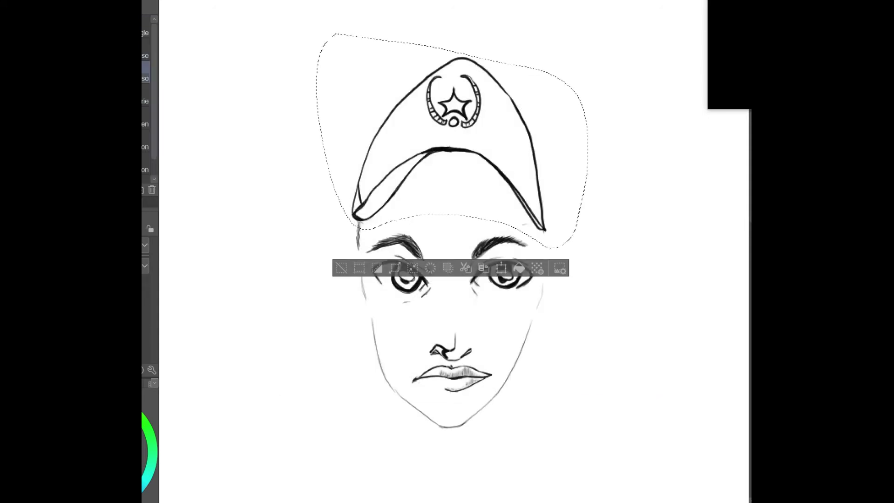
{"action": "key", "text": "k"}
{"action": "mouse_move", "coordinate": [450, 140]}
{"action": "left_mouse_down"}
{"action": "mouse_move", "coordinate": [451, 154]}
{"action": "mouse_move", "coordinate": [449, 142]}
{"action": "left_mouse_up"}
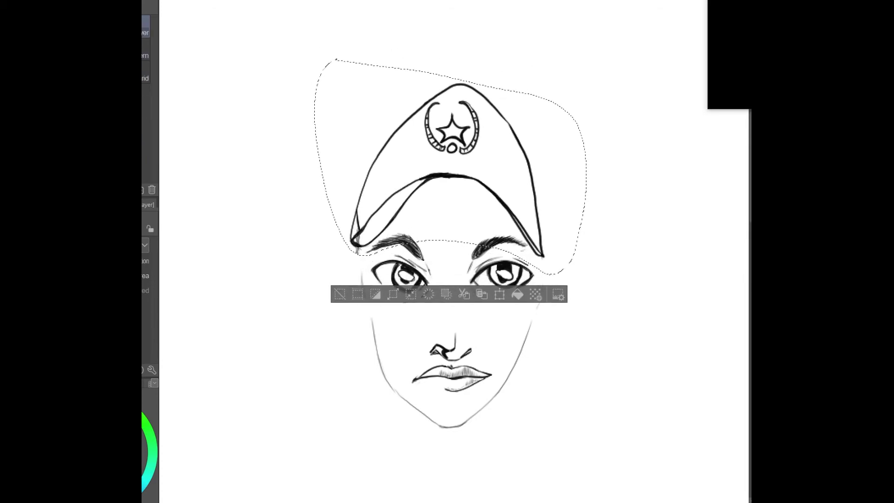
{"action": "key", "text": "ctrl+d"}
- Erase the overlapping lines at the cap's left corner and redraw the corner with a solid dark fold
{"action": "key", "text": "e"}
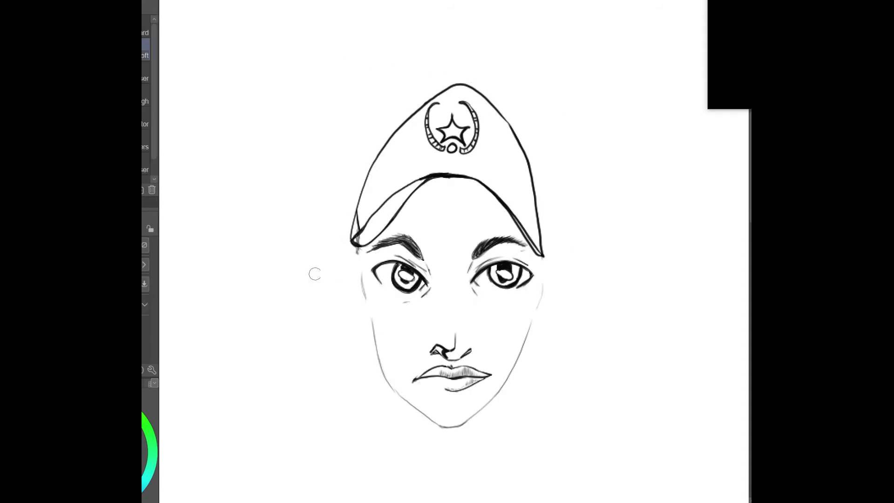
{"action": "left_click_drag", "start_coordinate": [362, 226], "coordinate": [358, 249]}
{"action": "key", "text": "p"}
{"action": "key", "text": "ctrl+plus"}
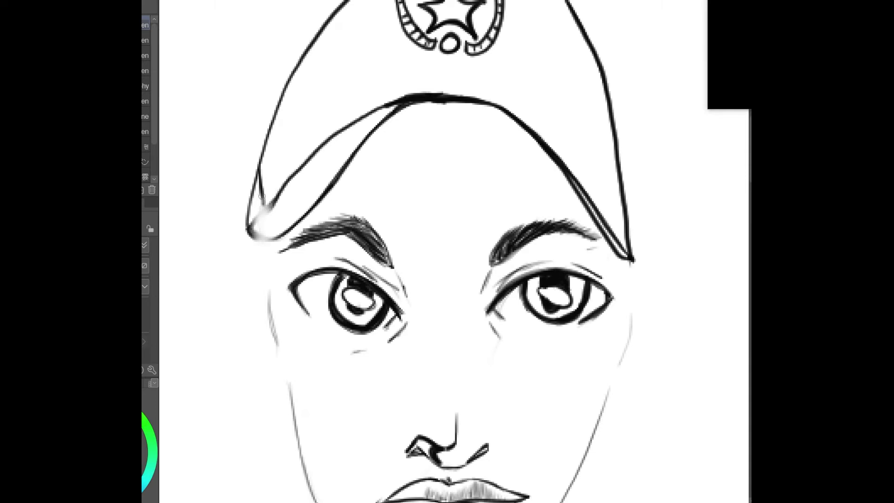
{"action": "mouse_move", "coordinate": [272, 201]}
{"action": "left_mouse_down"}
{"action": "mouse_move", "coordinate": [252, 226]}
{"action": "mouse_move", "coordinate": [273, 204]}
{"action": "mouse_move", "coordinate": [263, 201]}
{"action": "mouse_move", "coordinate": [254, 226]}
{"action": "mouse_move", "coordinate": [270, 237]}
{"action": "mouse_move", "coordinate": [252, 229]}
{"action": "mouse_move", "coordinate": [267, 237]}
{"action": "mouse_move", "coordinate": [250, 232]}
{"action": "mouse_move", "coordinate": [255, 241]}
{"action": "mouse_move", "coordinate": [284, 233]}
{"action": "left_mouse_up"}
- Go over the temple and cheek outlines on both sides of the face with darker strokes
{"action": "left_click_drag", "start_coordinate": [269, 289], "coordinate": [278, 350]}
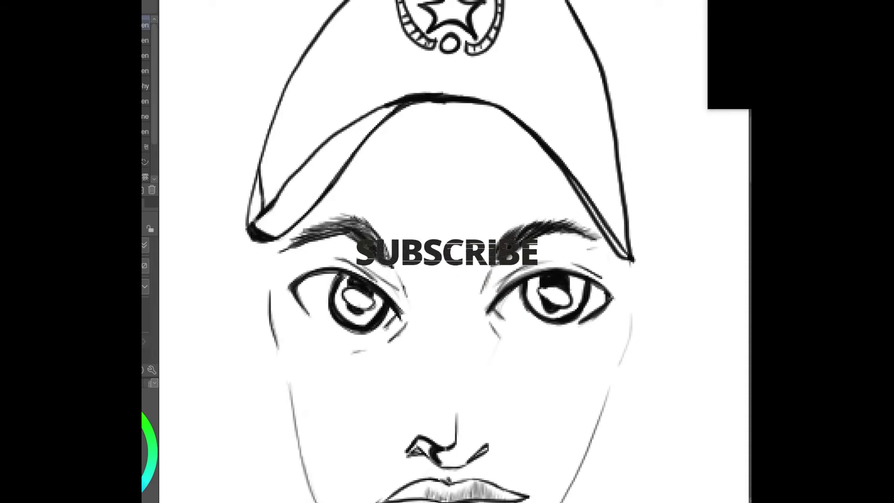
{"action": "left_click_drag", "start_coordinate": [291, 392], "coordinate": [319, 502]}
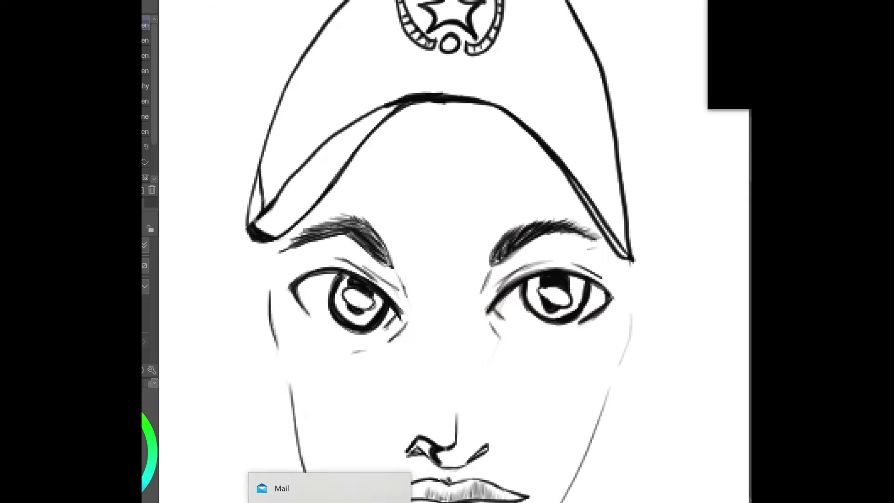
{"action": "scroll", "coordinate": [633, 272], "scroll_direction": "down", "scroll_amount": 3}
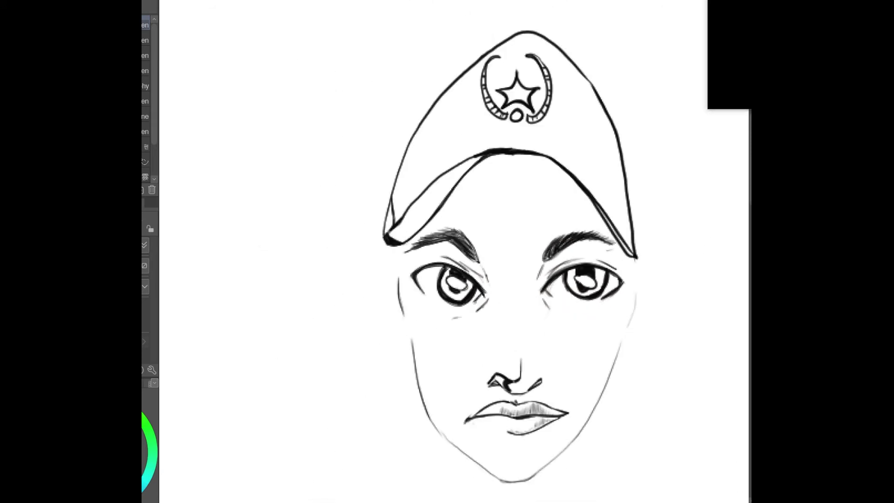
{"action": "key", "text": "space"}
{"action": "left_click_drag", "start_coordinate": [632, 272], "coordinate": [537, 264]}
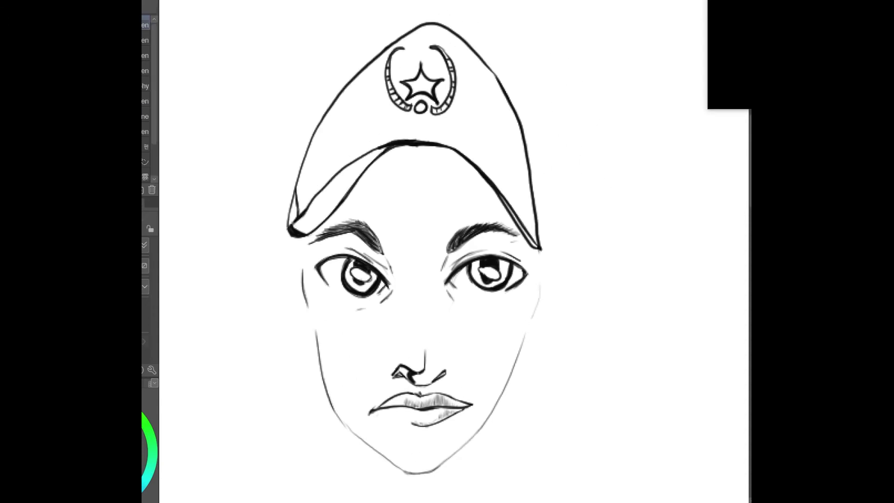
{"action": "left_click_drag", "start_coordinate": [527, 332], "coordinate": [494, 406]}
{"action": "left_click_drag", "start_coordinate": [345, 426], "coordinate": [357, 438]}
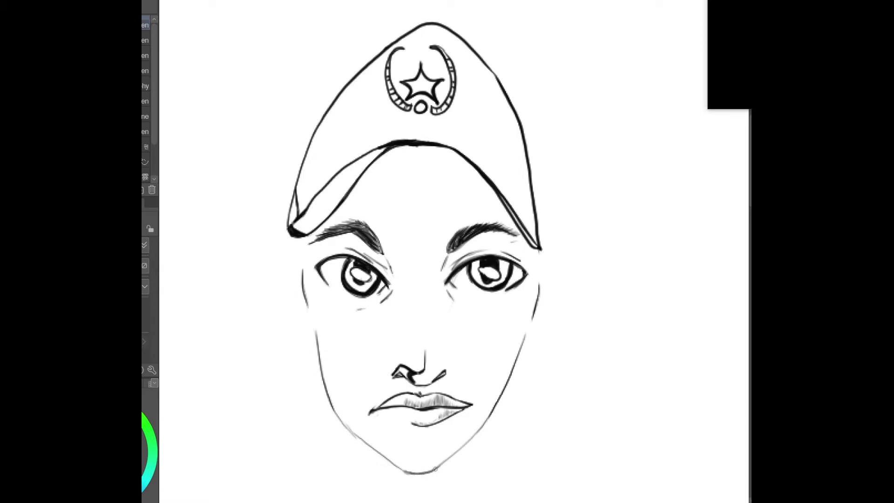
- Darken and smooth the lower jawline on both sides down to the chin
{"action": "key", "text": "ctrl+plus"}
{"action": "key", "text": "ctrl+plus"}
{"action": "key", "text": "ctrl+plus"}
{"action": "left_click_drag", "start_coordinate": [335, 465], "coordinate": [459, 28]}
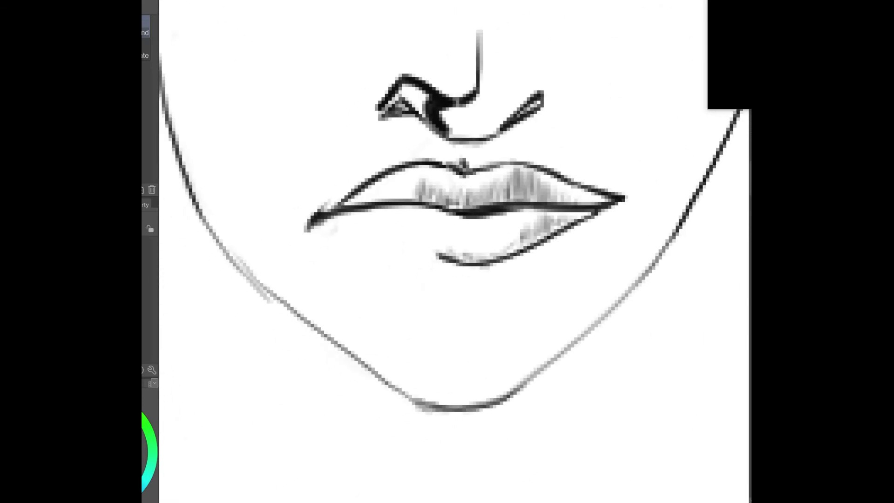
{"action": "left_click_drag", "start_coordinate": [244, 265], "coordinate": [261, 285]}
{"action": "mouse_move", "coordinate": [219, 240]}
{"action": "left_mouse_down"}
{"action": "mouse_move", "coordinate": [326, 343]}
{"action": "mouse_move", "coordinate": [401, 395]}
{"action": "mouse_move", "coordinate": [440, 407]}
{"action": "left_mouse_up"}
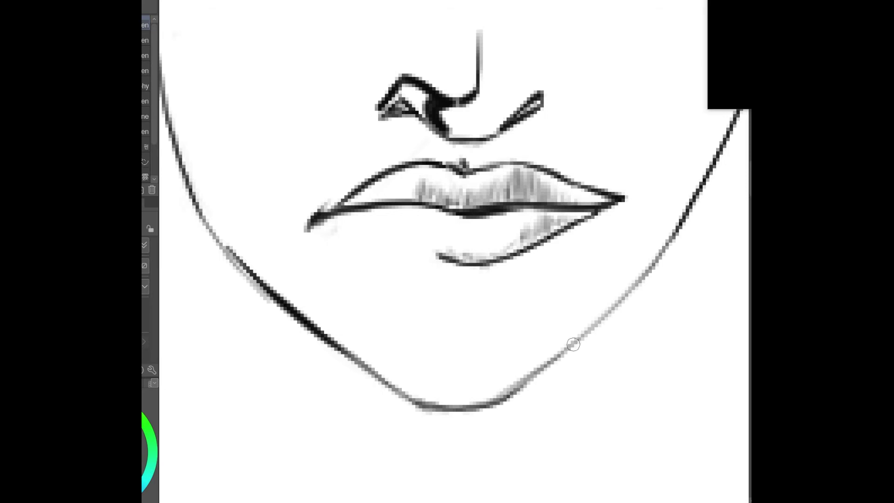
- Add small contour marks below the lower lip and above the right corner of the mouth
{"action": "key", "text": "ctrl+minus"}
{"action": "key", "text": "ctrl+minus"}
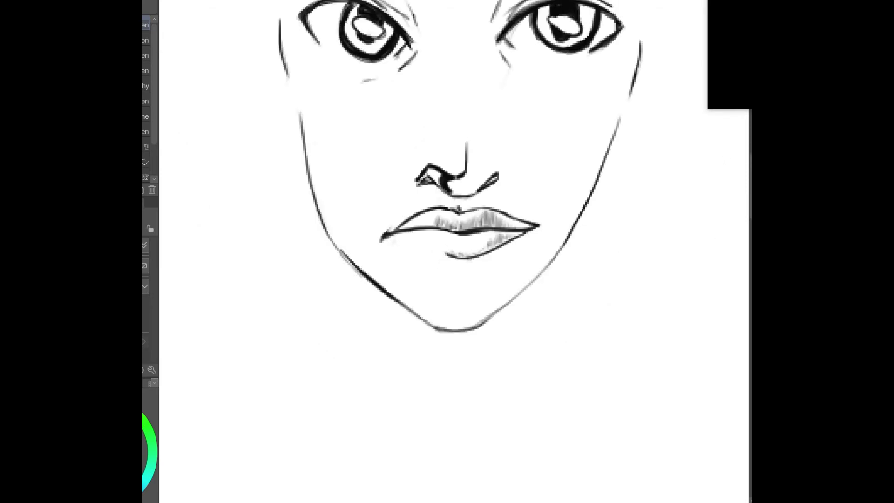
{"action": "left_click_drag", "start_coordinate": [461, 279], "coordinate": [467, 278]}
{"action": "left_click_drag", "start_coordinate": [522, 197], "coordinate": [529, 205]}
- Add faint contour strokes around the nose and draw short earlobe curves on both sides of the face
{"action": "key", "text": "space"}
{"action": "left_click_drag", "start_coordinate": [738, 283], "coordinate": [737, 425]}
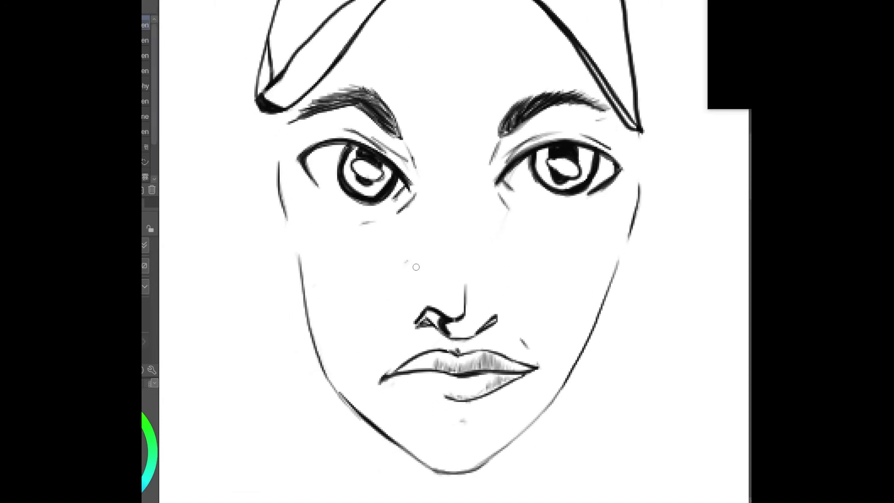
{"action": "left_click_drag", "start_coordinate": [435, 219], "coordinate": [435, 230]}
{"action": "left_click_drag", "start_coordinate": [413, 322], "coordinate": [409, 305]}
{"action": "left_click_drag", "start_coordinate": [407, 261], "coordinate": [417, 246]}
{"action": "mouse_move", "coordinate": [290, 244]}
{"action": "left_mouse_down"}
{"action": "mouse_move", "coordinate": [265, 230]}
{"action": "mouse_move", "coordinate": [290, 246]}
{"action": "left_mouse_up"}
{"action": "mouse_move", "coordinate": [625, 248]}
{"action": "left_mouse_down"}
{"action": "mouse_move", "coordinate": [639, 238]}
{"action": "mouse_move", "coordinate": [626, 248]}
{"action": "left_mouse_up"}
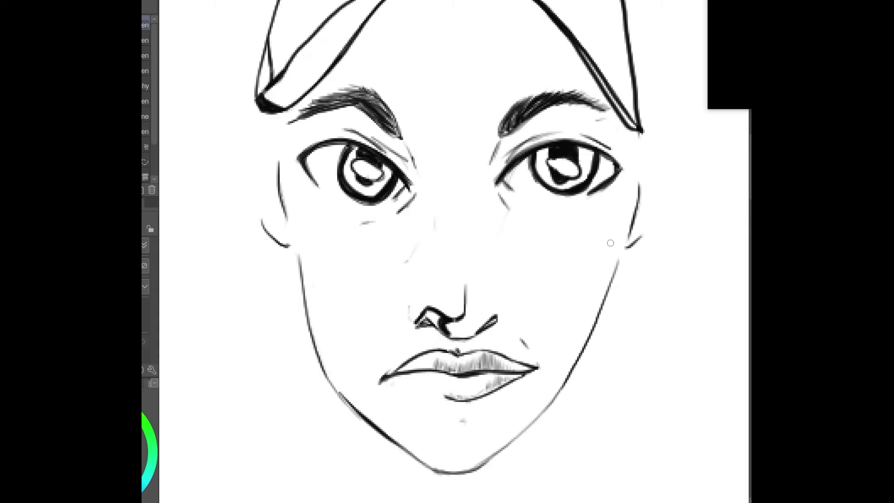
- Show the rough sketch and ink the hood's left edge and the first line of the left drawstring over it
{"action": "key", "text": "ctrl+minus"}
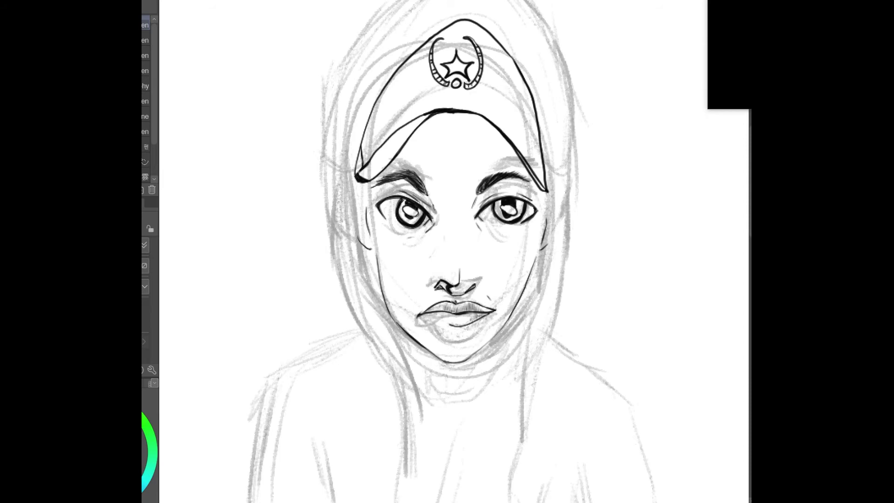
{"action": "key", "text": "ctrl+minus"}
{"action": "key", "text": "space"}
{"action": "left_click_drag", "start_coordinate": [637, 269], "coordinate": [641, 58]}
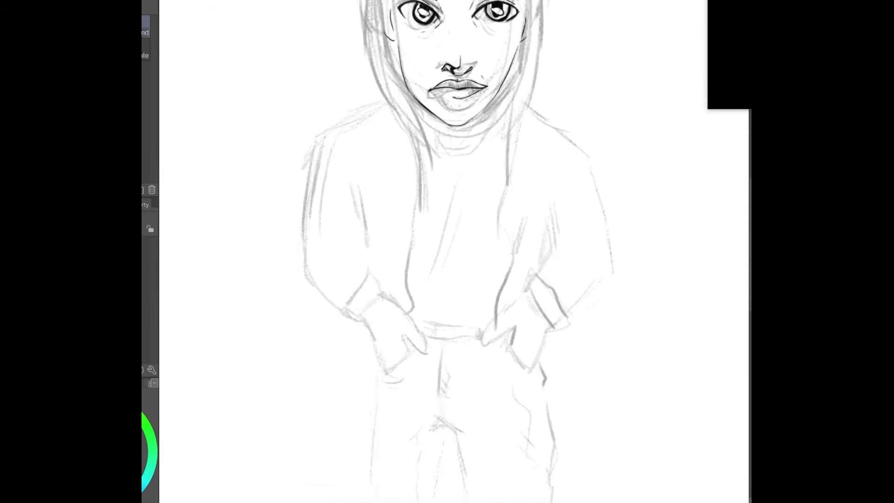
{"action": "key", "text": "p"}
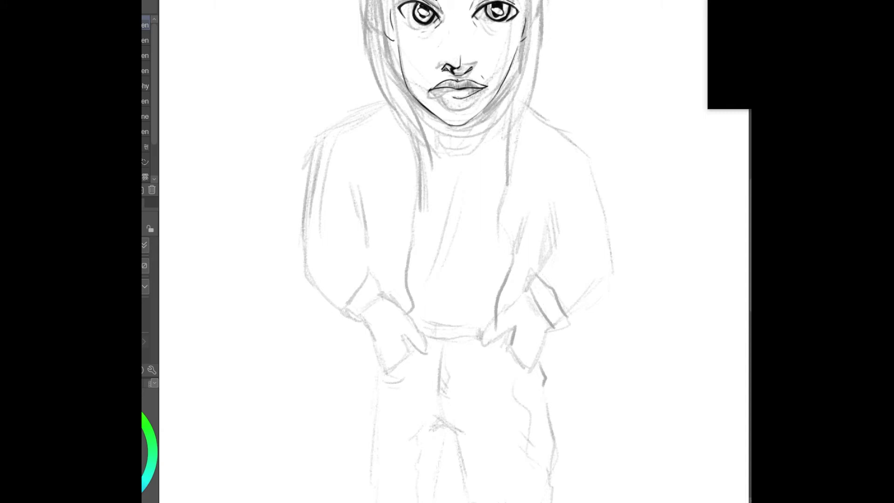
{"action": "scroll", "coordinate": [447, 252], "scroll_direction": "up", "scroll_amount": 4}
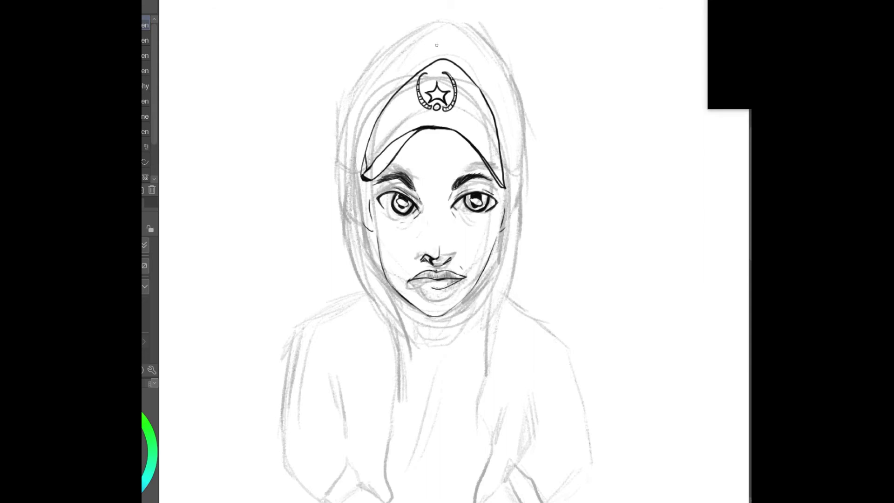
{"action": "mouse_move", "coordinate": [396, 80]}
{"action": "left_mouse_down"}
{"action": "mouse_move", "coordinate": [354, 126]}
{"action": "mouse_move", "coordinate": [343, 195]}
{"action": "mouse_move", "coordinate": [351, 304]}
{"action": "mouse_move", "coordinate": [374, 333]}
{"action": "mouse_move", "coordinate": [368, 377]}
{"action": "mouse_move", "coordinate": [381, 417]}
{"action": "left_mouse_up"}
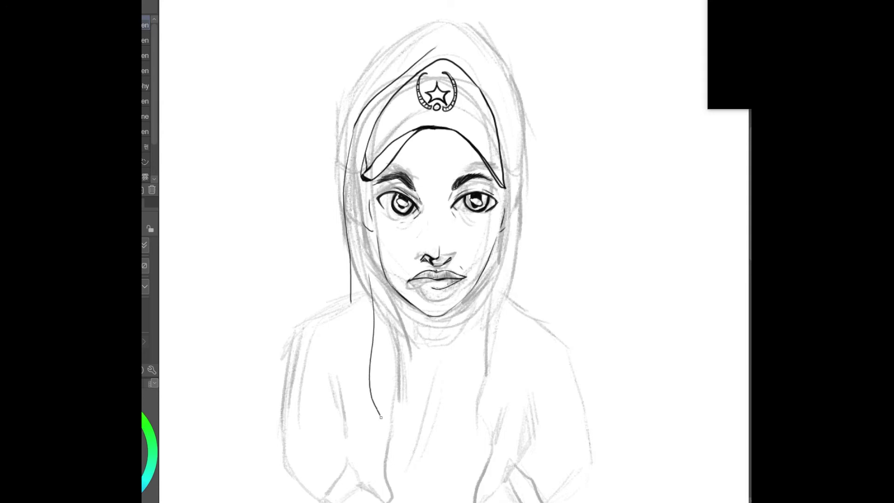
- Close the left drawstring's outline with a second line and thicken both of its edges
{"action": "left_click_drag", "start_coordinate": [364, 355], "coordinate": [369, 309]}
{"action": "key", "text": "ctrl+plus"}
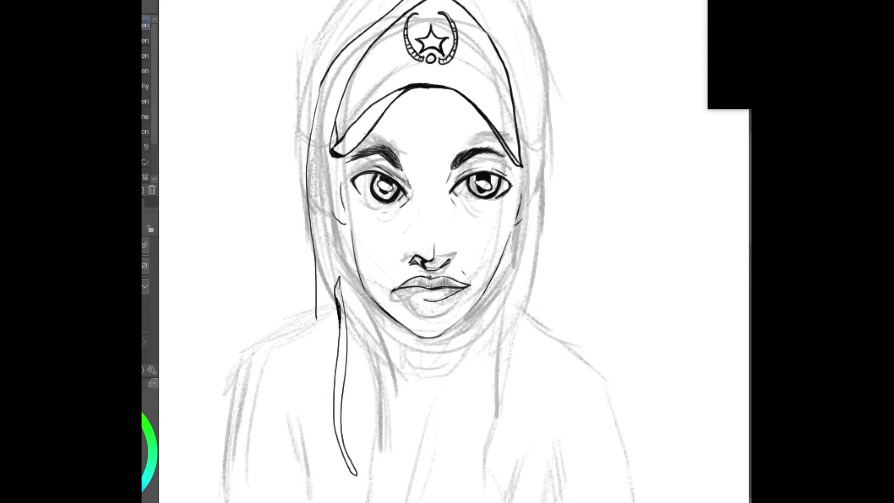
{"action": "mouse_move", "coordinate": [335, 296]}
{"action": "left_mouse_down"}
{"action": "mouse_move", "coordinate": [352, 355]}
{"action": "mouse_move", "coordinate": [346, 333]}
{"action": "mouse_move", "coordinate": [345, 445]}
{"action": "left_mouse_up"}
{"action": "left_click_drag", "start_coordinate": [343, 363], "coordinate": [343, 386]}
{"action": "mouse_move", "coordinate": [338, 304]}
{"action": "left_mouse_down"}
{"action": "mouse_move", "coordinate": [333, 409]}
{"action": "mouse_move", "coordinate": [357, 478]}
{"action": "left_mouse_up"}
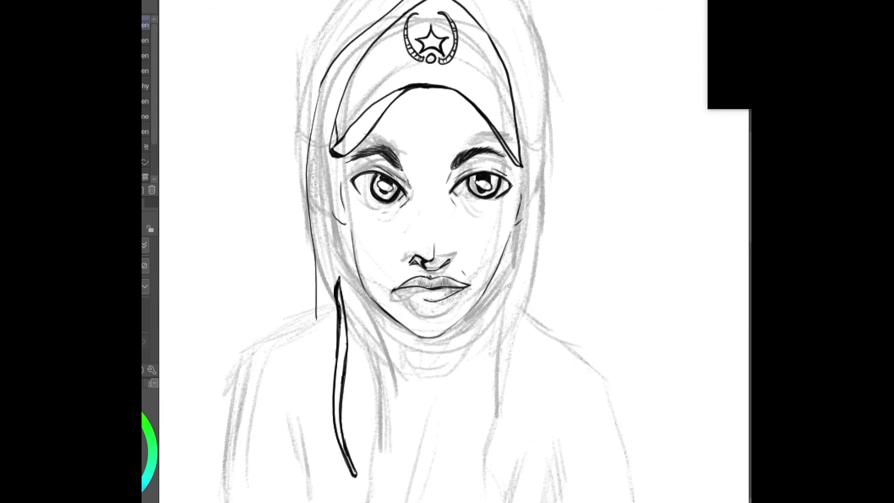
- Draw the right drawstring as a narrow closed strip hanging from the hood and thicken both of its edges
{"action": "mouse_move", "coordinate": [530, 304]}
{"action": "left_mouse_down"}
{"action": "mouse_move", "coordinate": [479, 501]}
{"action": "mouse_move", "coordinate": [531, 313]}
{"action": "left_mouse_up"}
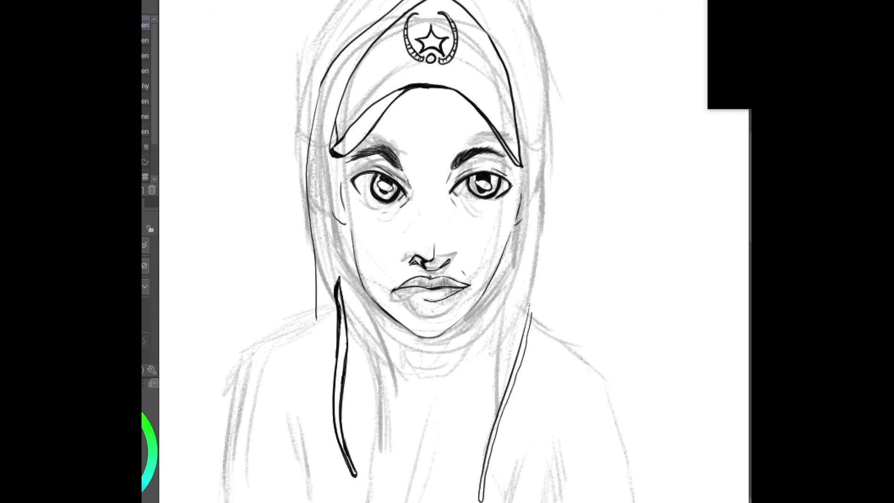
{"action": "key", "text": "ctrl+plus"}
{"action": "key", "text": "space"}
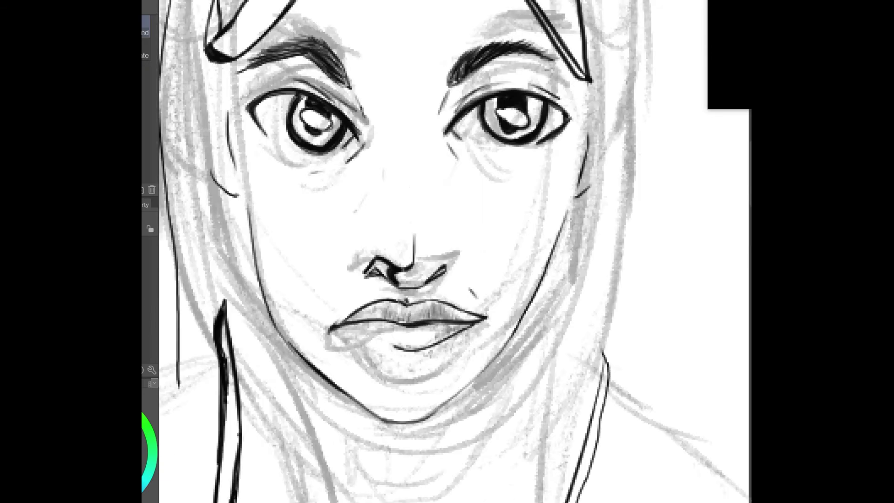
{"action": "left_click_drag", "start_coordinate": [455, 414], "coordinate": [445, 91]}
{"action": "left_click_drag", "start_coordinate": [594, 18], "coordinate": [548, 196]}
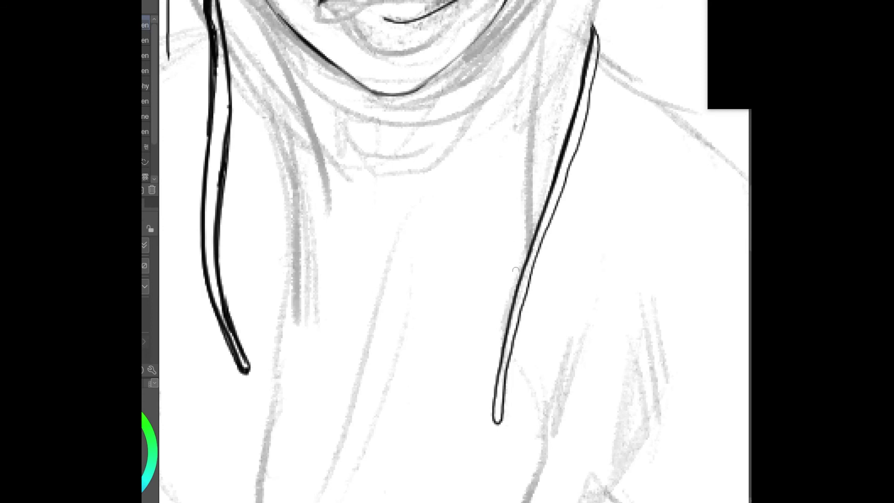
{"action": "mouse_move", "coordinate": [503, 349]}
{"action": "left_mouse_down"}
{"action": "mouse_move", "coordinate": [493, 406]}
{"action": "mouse_move", "coordinate": [500, 421]}
{"action": "mouse_move", "coordinate": [526, 282]}
{"action": "mouse_move", "coordinate": [572, 160]}
{"action": "left_mouse_up"}
{"action": "left_click_drag", "start_coordinate": [597, 33], "coordinate": [570, 188]}
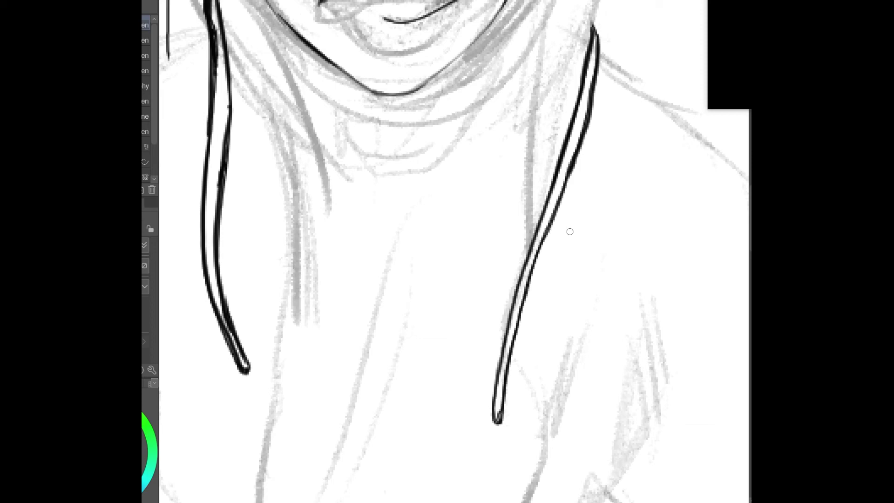
{"action": "key", "text": "ctrl+minus"}
{"action": "key", "text": "ctrl+minus"}
{"action": "key", "text": "ctrl+minus"}
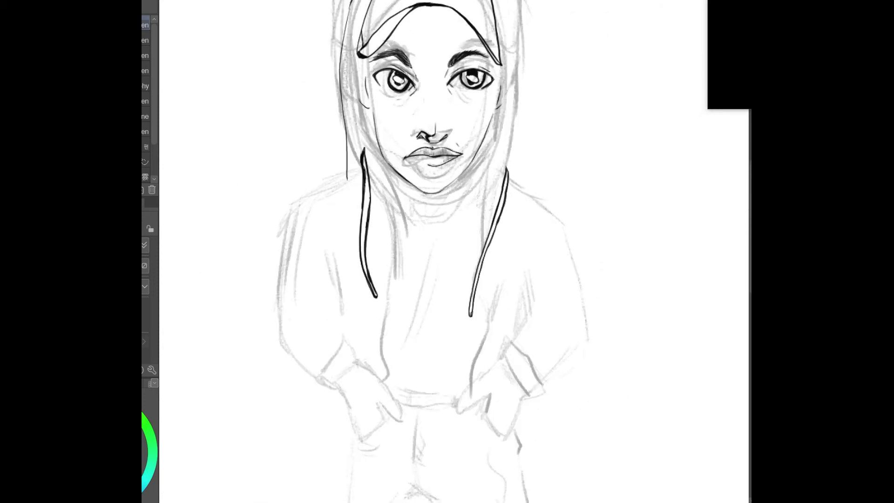
- Ink the hood's right edge from its peak down to the top of the right drawstring
{"action": "left_click_drag", "start_coordinate": [426, 252], "coordinate": [418, 336]}
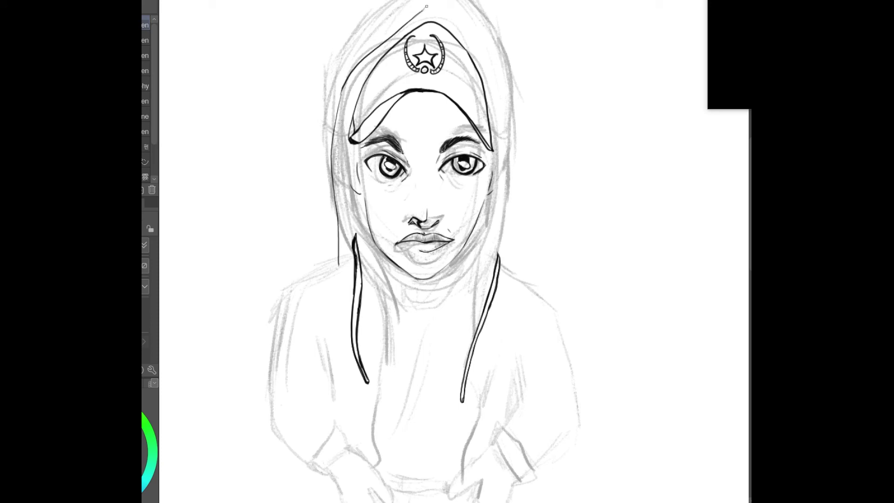
{"action": "mouse_move", "coordinate": [427, 7]}
{"action": "left_mouse_down"}
{"action": "mouse_move", "coordinate": [455, 23]}
{"action": "mouse_move", "coordinate": [499, 105]}
{"action": "mouse_move", "coordinate": [509, 155]}
{"action": "mouse_move", "coordinate": [498, 261]}
{"action": "left_mouse_up"}
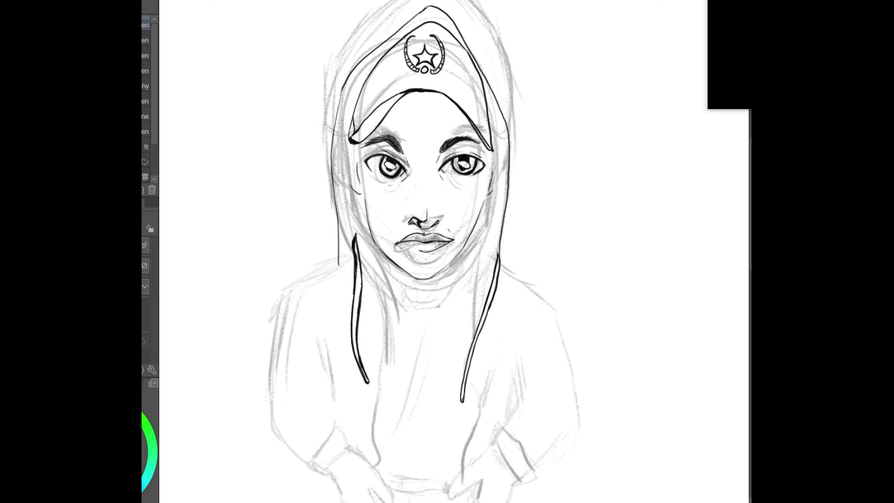
- Thicken the right side of the chin line and darken the inside of the right drawstring, extending its upper end
{"action": "left_click_drag", "start_coordinate": [426, 288], "coordinate": [463, 250]}
{"action": "scroll", "coordinate": [464, 250], "scroll_direction": "up", "scroll_amount": 2}
{"action": "mouse_move", "coordinate": [417, 289]}
{"action": "left_mouse_down"}
{"action": "mouse_move", "coordinate": [447, 270]}
{"action": "mouse_move", "coordinate": [478, 227]}
{"action": "left_mouse_up"}
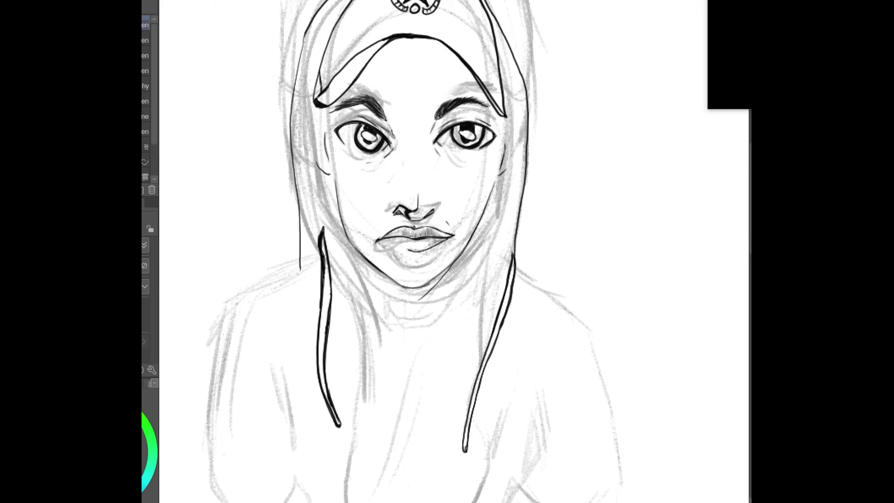
{"action": "mouse_move", "coordinate": [452, 263]}
{"action": "left_mouse_down"}
{"action": "mouse_move", "coordinate": [403, 287]}
{"action": "mouse_move", "coordinate": [449, 266]}
{"action": "mouse_move", "coordinate": [421, 289]}
{"action": "left_mouse_up"}
{"action": "mouse_move", "coordinate": [467, 421]}
{"action": "left_mouse_down"}
{"action": "mouse_move", "coordinate": [478, 390]}
{"action": "mouse_move", "coordinate": [468, 424]}
{"action": "mouse_move", "coordinate": [498, 334]}
{"action": "left_mouse_up"}
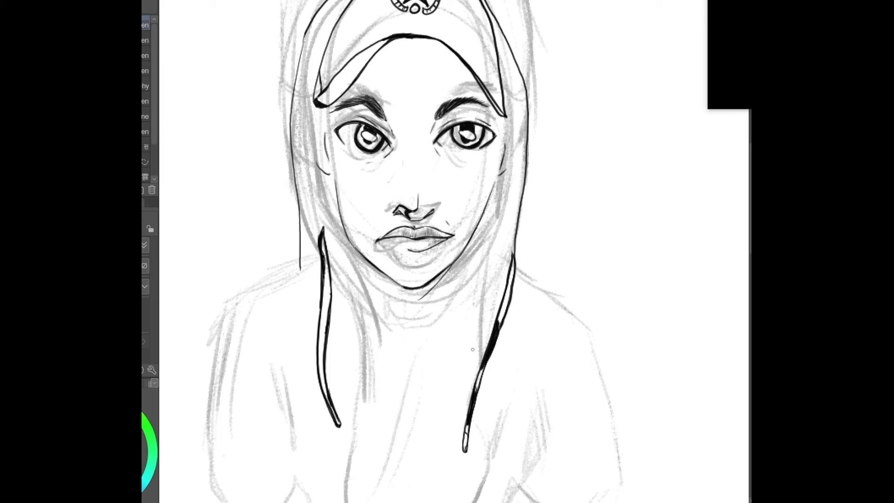
{"action": "mouse_move", "coordinate": [515, 246]}
{"action": "left_mouse_down"}
{"action": "mouse_move", "coordinate": [507, 291]}
{"action": "mouse_move", "coordinate": [512, 243]}
{"action": "mouse_move", "coordinate": [514, 253]}
{"action": "left_mouse_up"}
- Draw a second contour line from the hood's peak down along its left edge, beside the existing line
{"action": "key", "text": "space"}
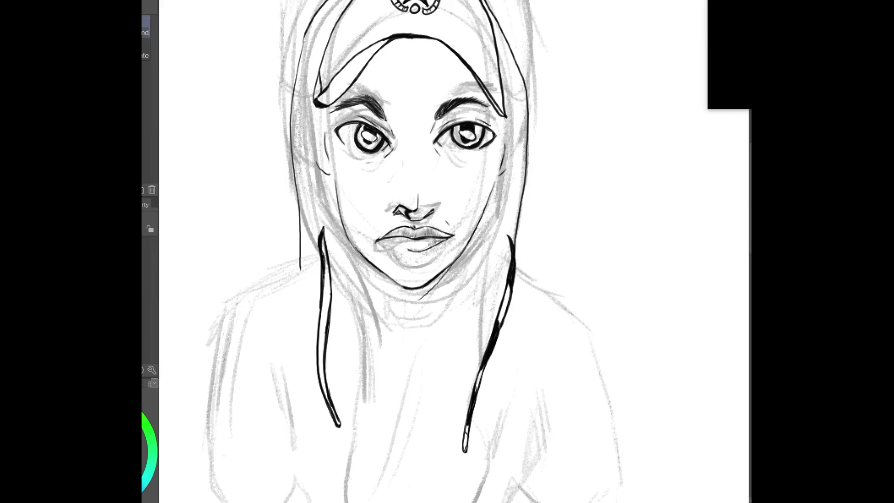
{"action": "left_click_drag", "start_coordinate": [418, 196], "coordinate": [408, 319]}
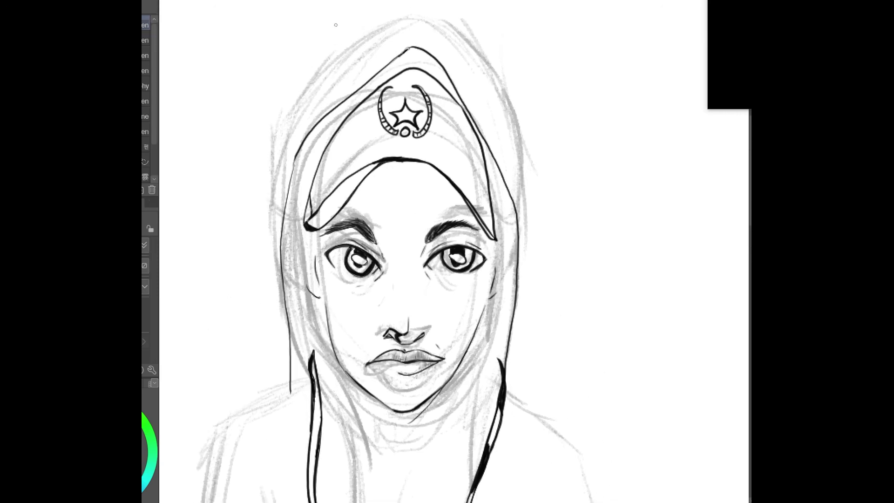
{"action": "mouse_move", "coordinate": [409, 47]}
{"action": "left_mouse_down"}
{"action": "mouse_move", "coordinate": [329, 99]}
{"action": "mouse_move", "coordinate": [301, 135]}
{"action": "mouse_move", "coordinate": [285, 212]}
{"action": "left_mouse_up"}
{"action": "left_click_drag", "start_coordinate": [410, 47], "coordinate": [384, 75]}
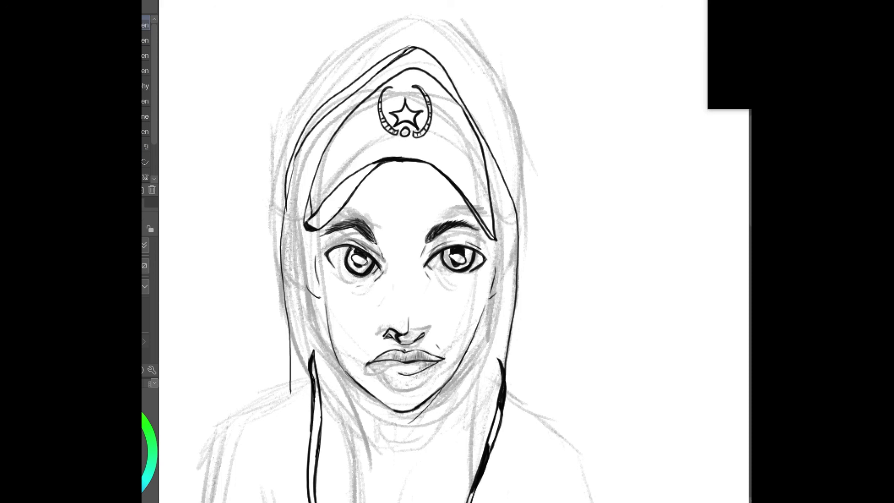
- Fill the narrow gap at the hood's peak with black and thicken the contour along its left edge
{"action": "key", "text": "ctrl+plus"}
{"action": "left_click_drag", "start_coordinate": [404, 135], "coordinate": [484, 448]}
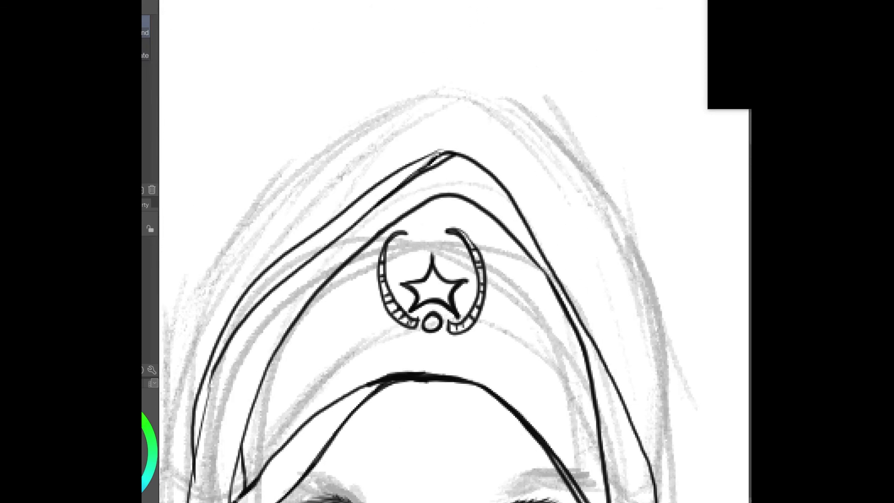
{"action": "mouse_move", "coordinate": [445, 159]}
{"action": "left_mouse_down"}
{"action": "mouse_move", "coordinate": [403, 169]}
{"action": "mouse_move", "coordinate": [323, 225]}
{"action": "left_mouse_up"}
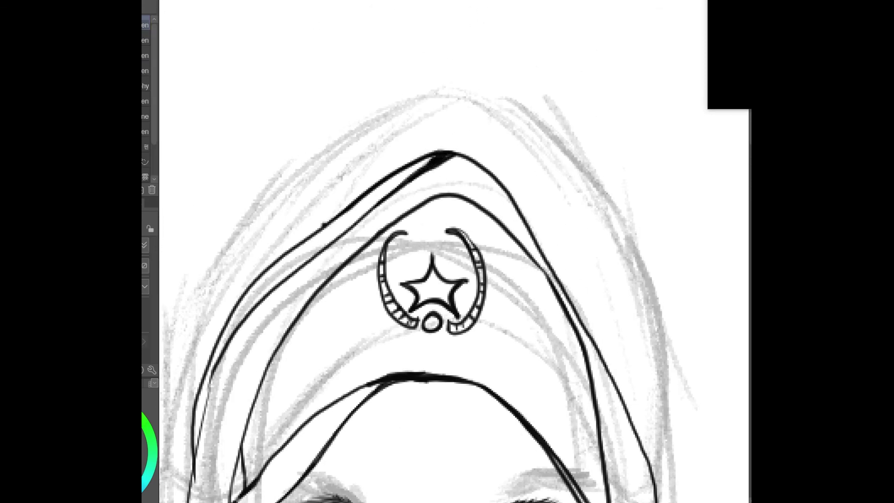
{"action": "left_click_drag", "start_coordinate": [214, 368], "coordinate": [190, 500]}
{"action": "left_click_drag", "start_coordinate": [199, 402], "coordinate": [186, 502]}
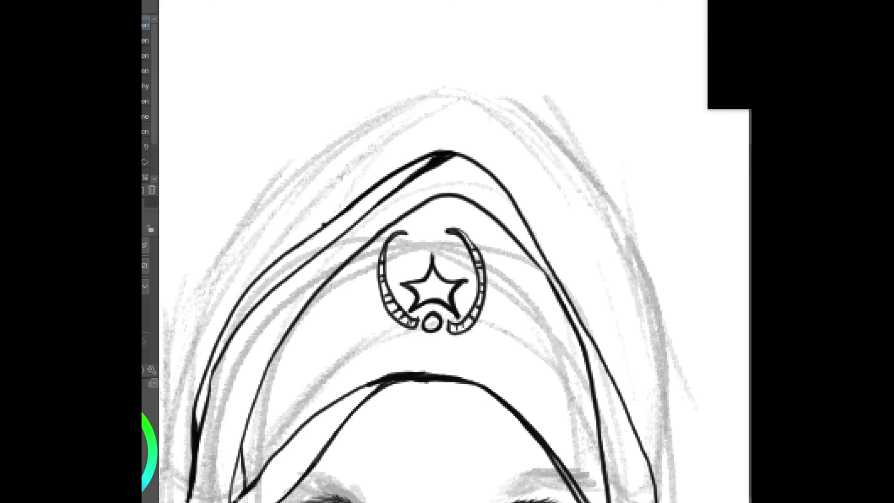
{"action": "left_click_drag", "start_coordinate": [301, 246], "coordinate": [364, 192]}
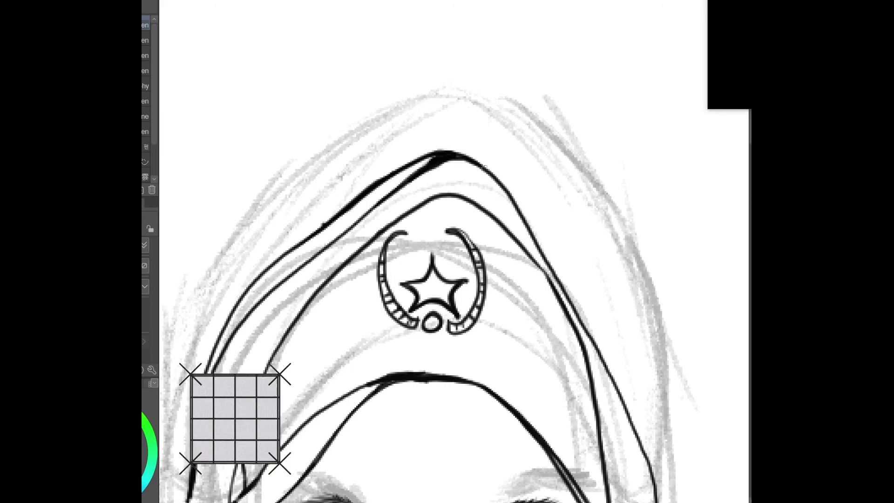